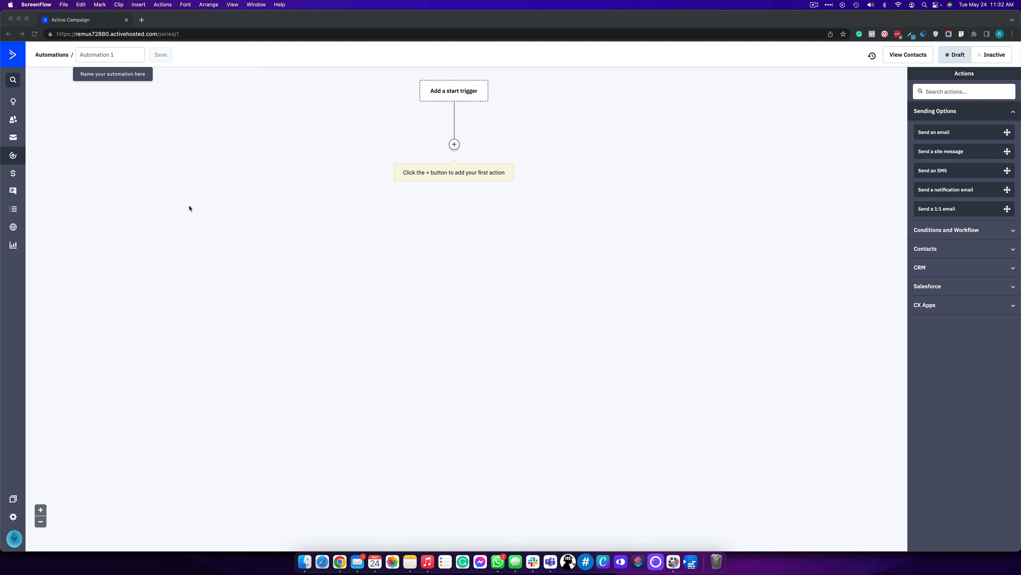
Step: Name the automation "test automation" and save the name
click(94, 48)
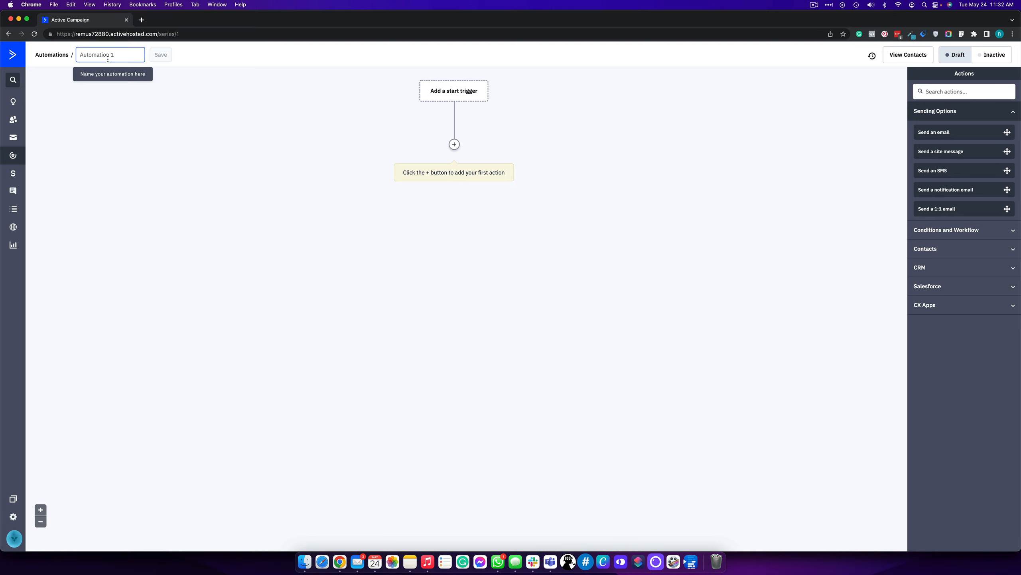
text(test )
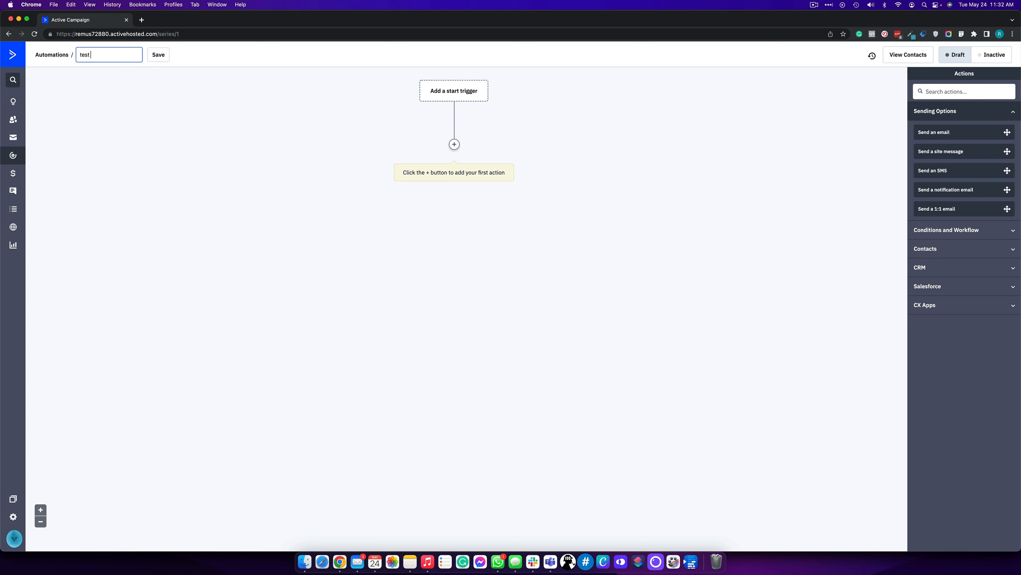
text(atuomation)
key(alt+shift+Left)
text(automation)
click(164, 55)
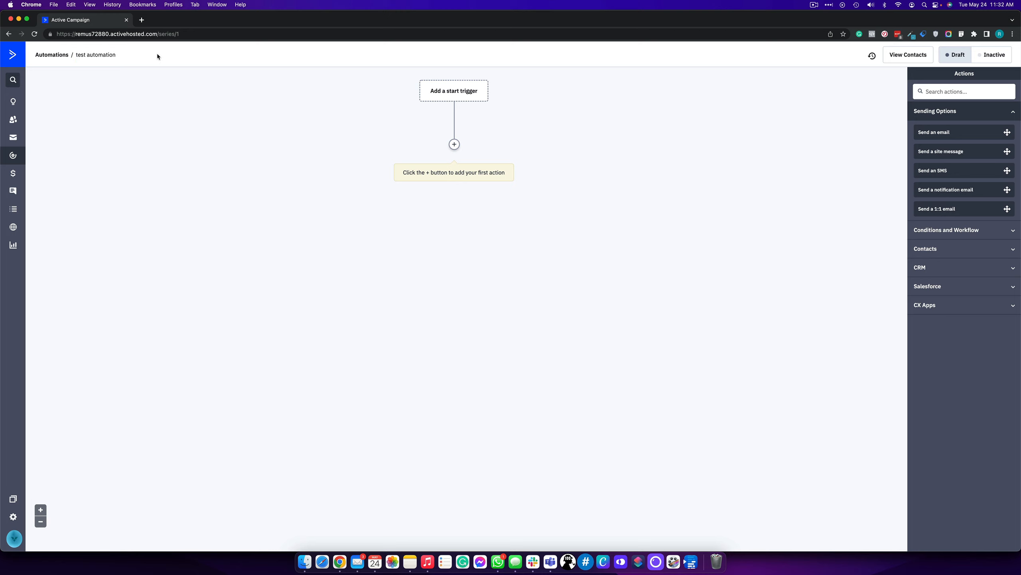
Step: Open the Contacts list in a new browser tab and open the first contact's record
mouse_move(16, 120)
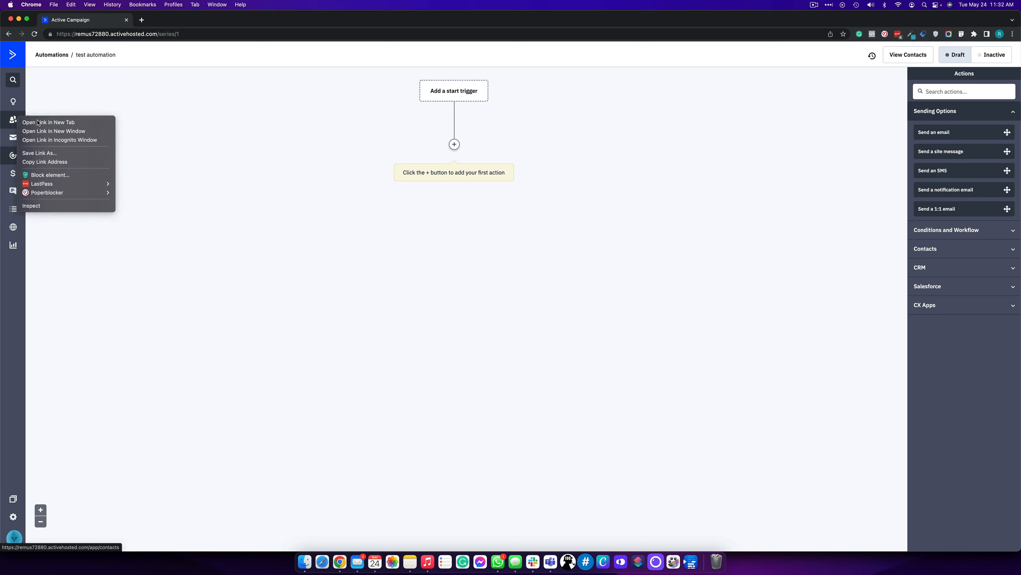
super+click(61, 121)
click(165, 17)
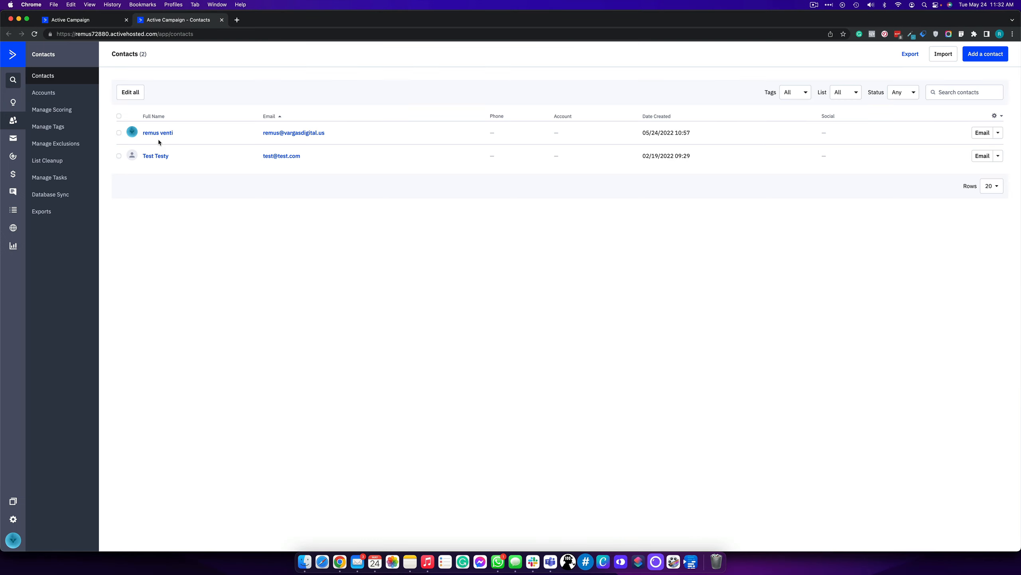
click(158, 133)
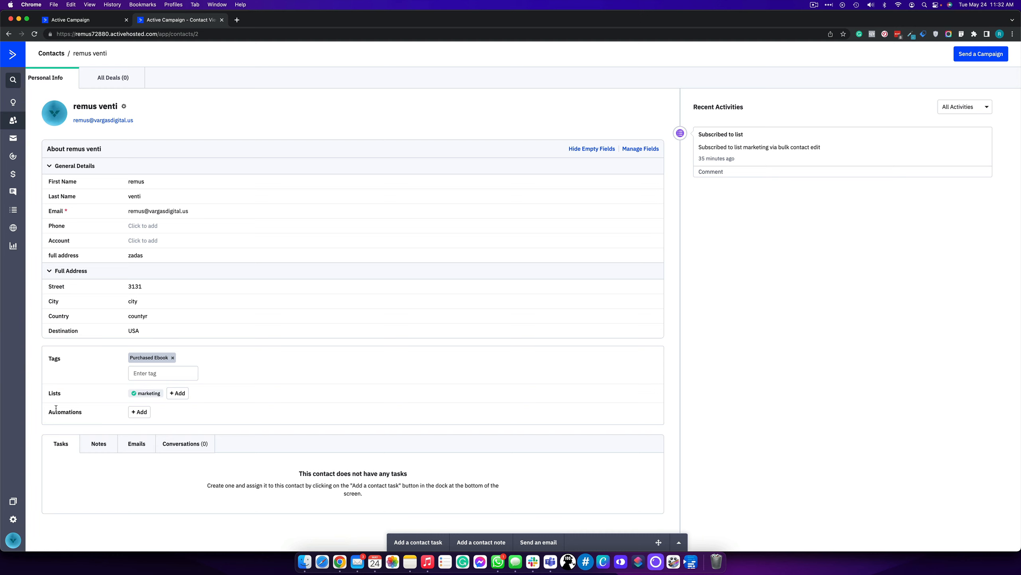
Step: Check which automations the contact can be added to, and close the dialog without creating one
drag(48, 411, 52, 412)
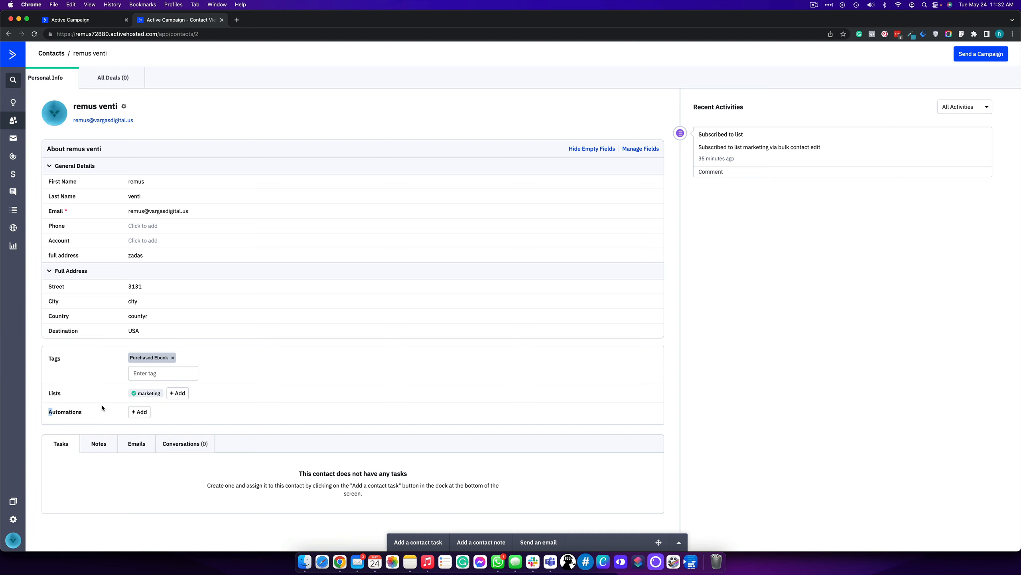
click(139, 411)
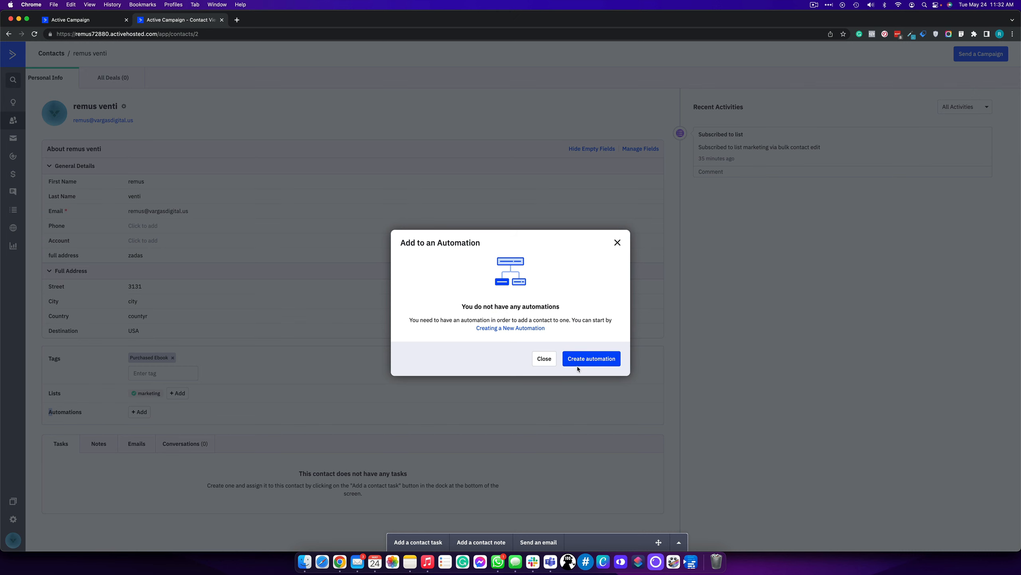
click(545, 358)
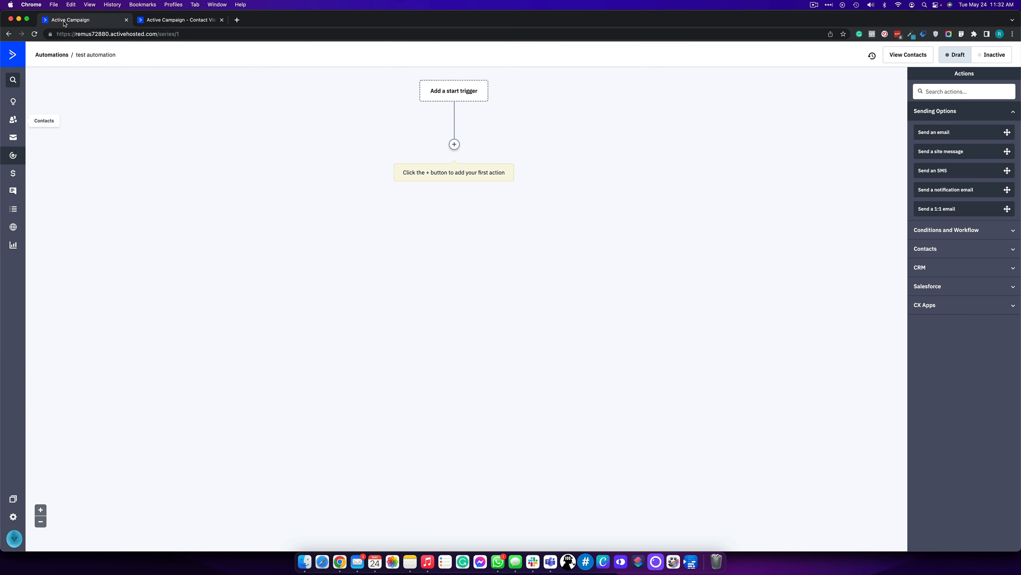
Step: Add an "End this automation" action to the test automation and set the automation to Active
click(454, 145)
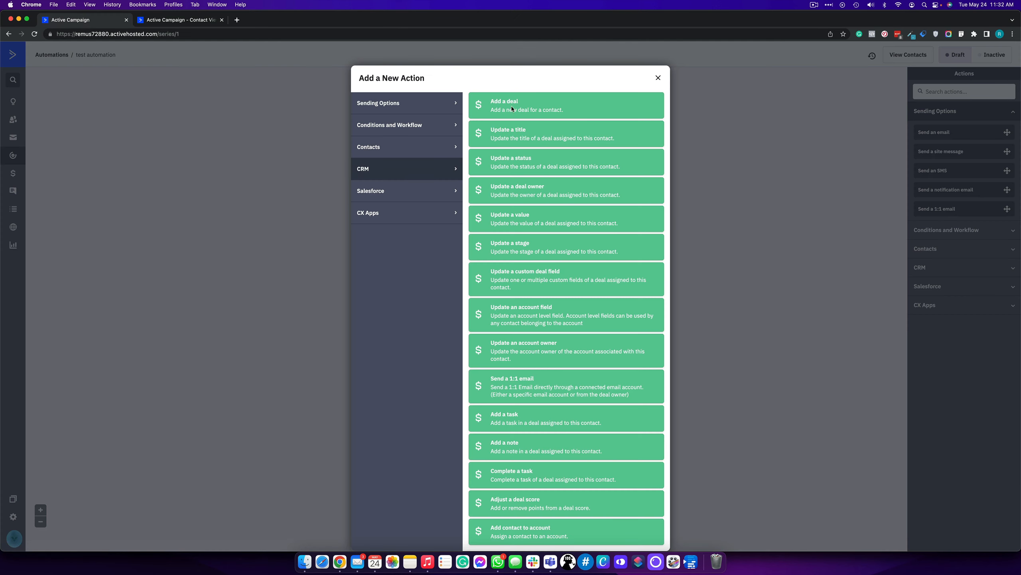
click(411, 106)
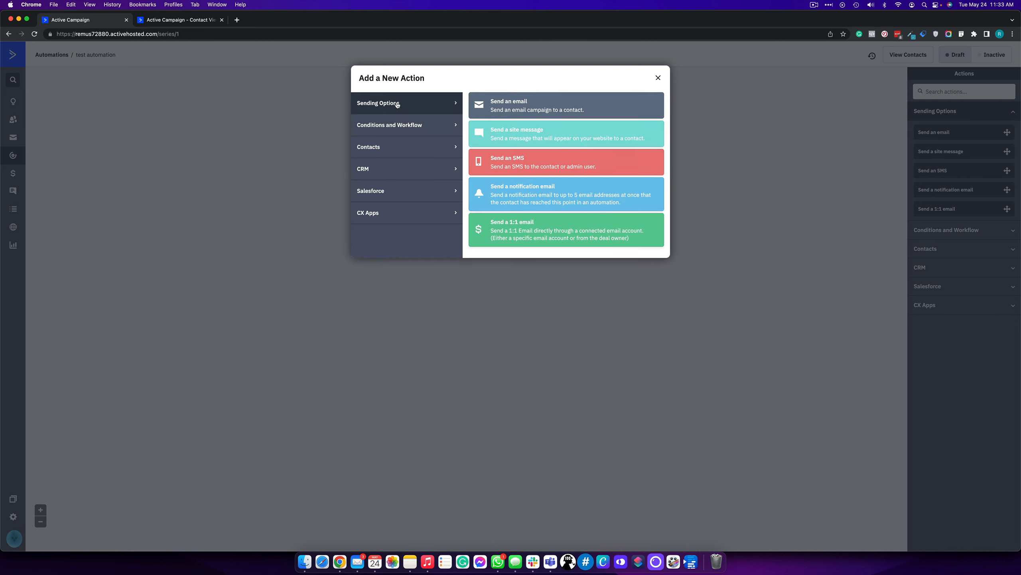
click(388, 123)
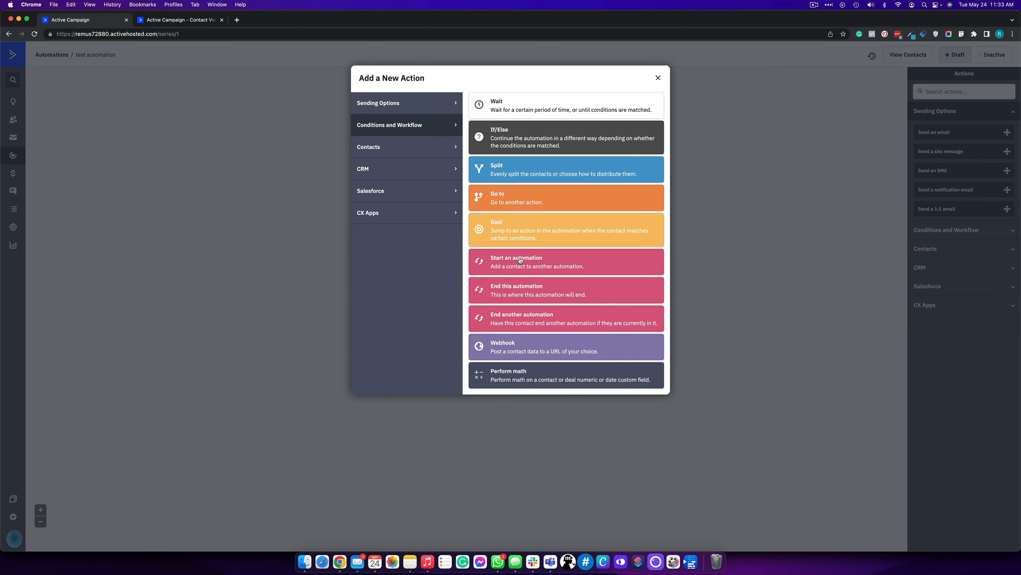
click(500, 293)
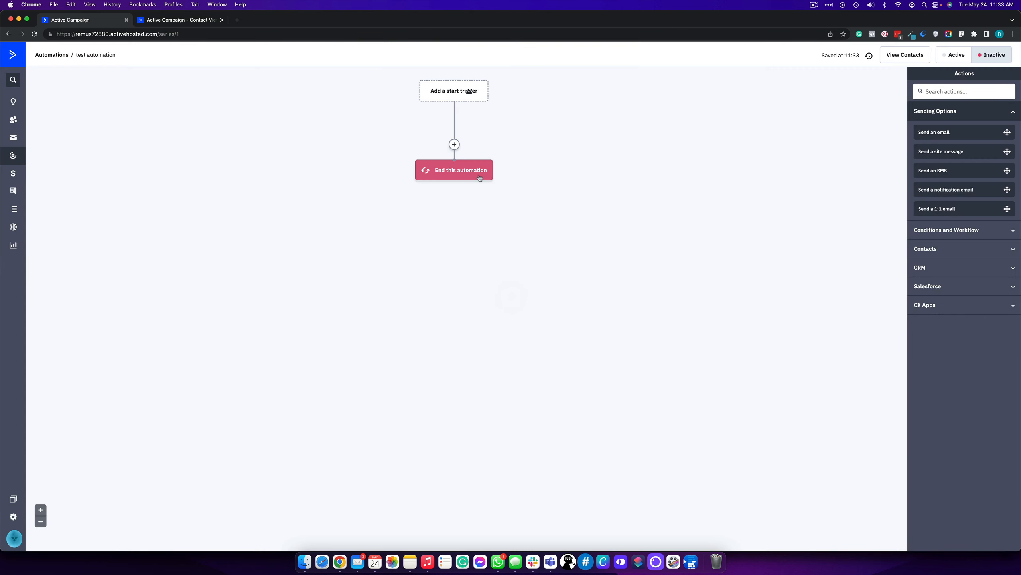
click(954, 55)
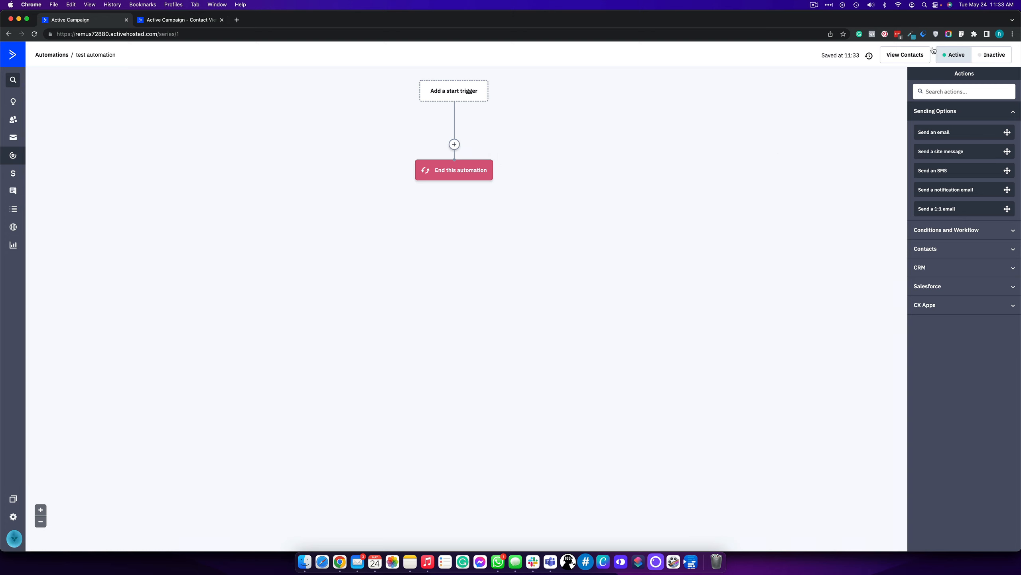
Step: Reload the contact's record, add the contact to "test automation", and refresh its recent activities
click(161, 21)
key(super+r)
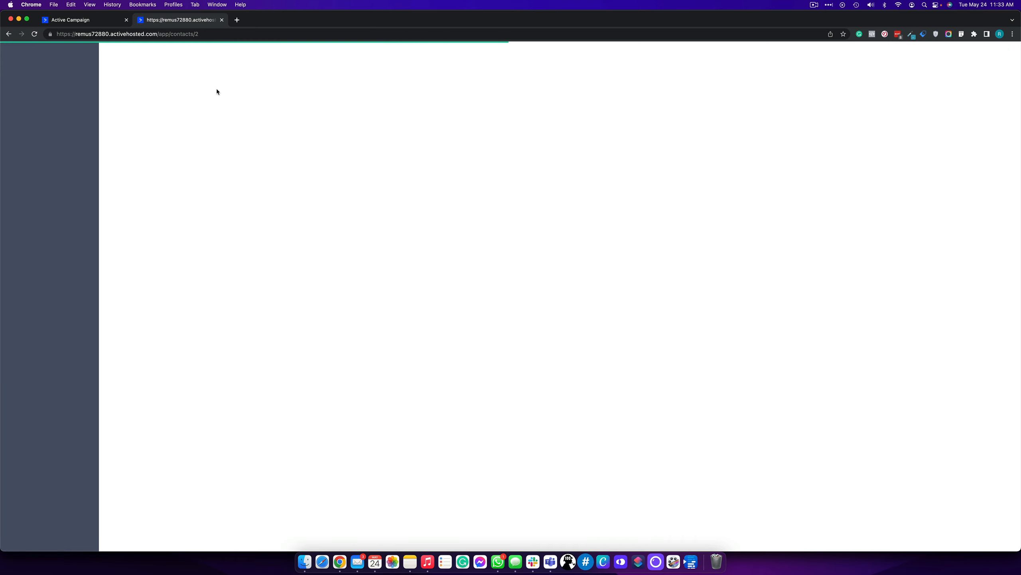
click(138, 411)
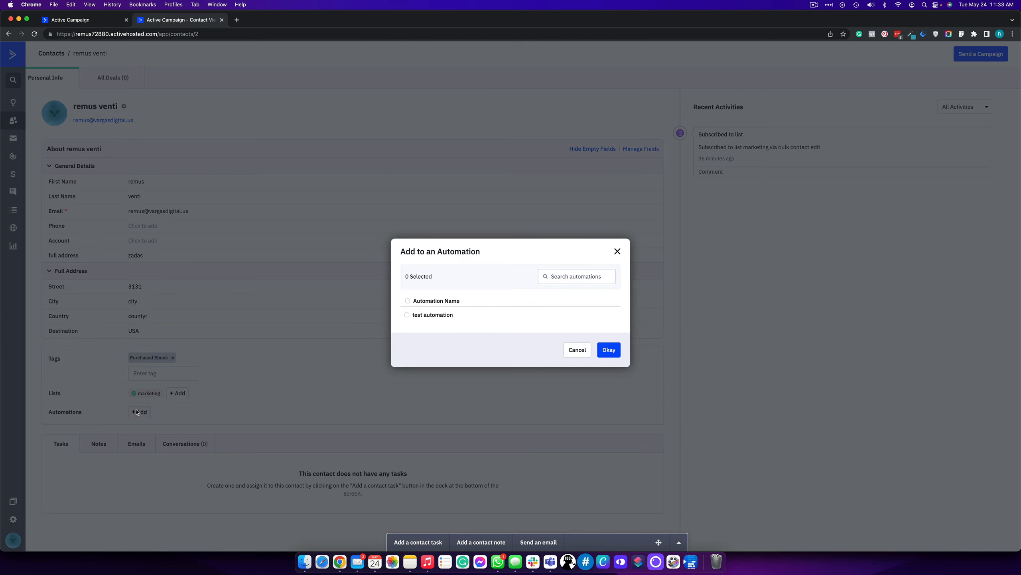
click(414, 316)
click(612, 350)
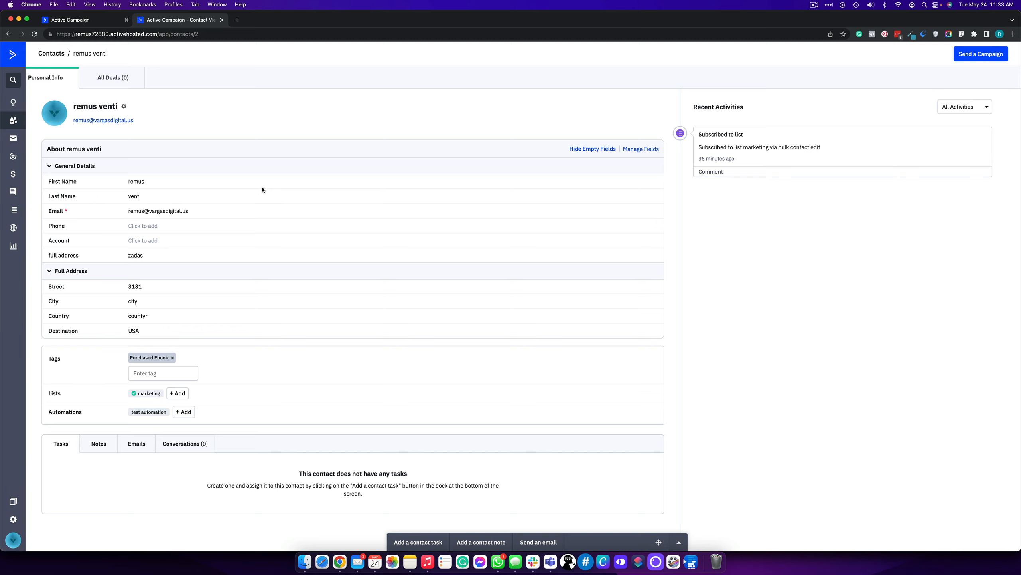
key(super+r)
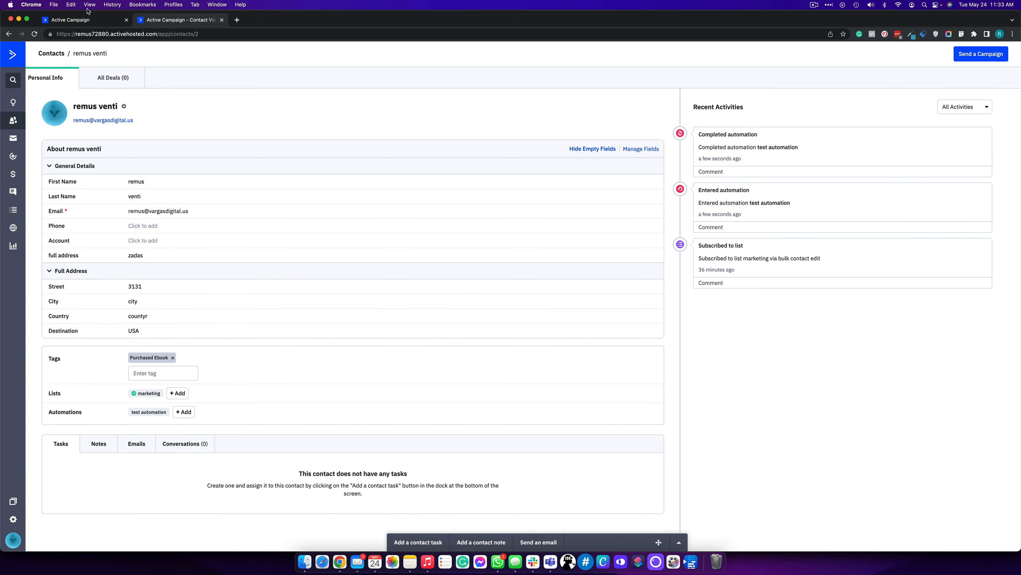
Step: Open the start trigger selection of the test automation and review the available trigger types
click(80, 18)
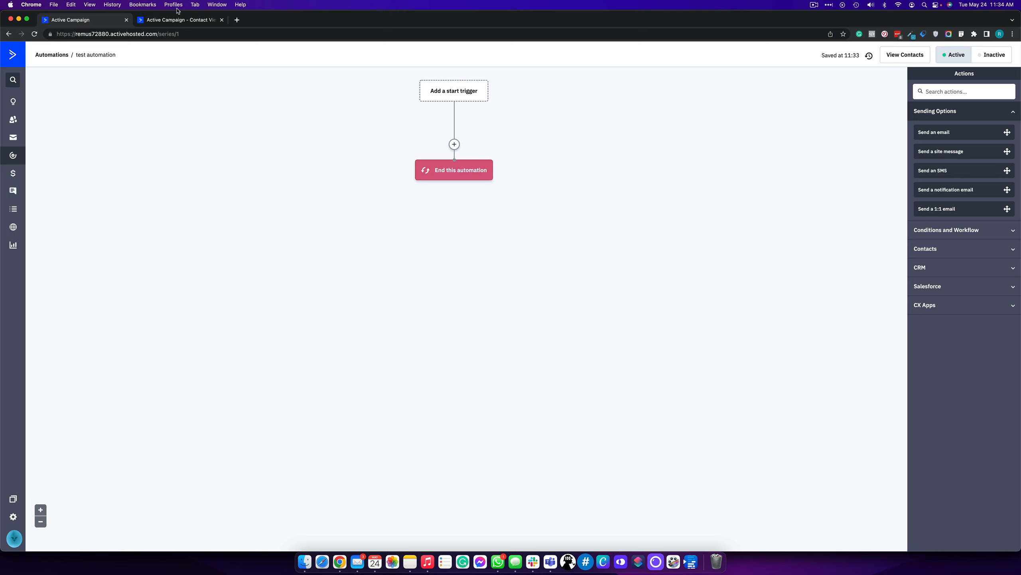
click(451, 92)
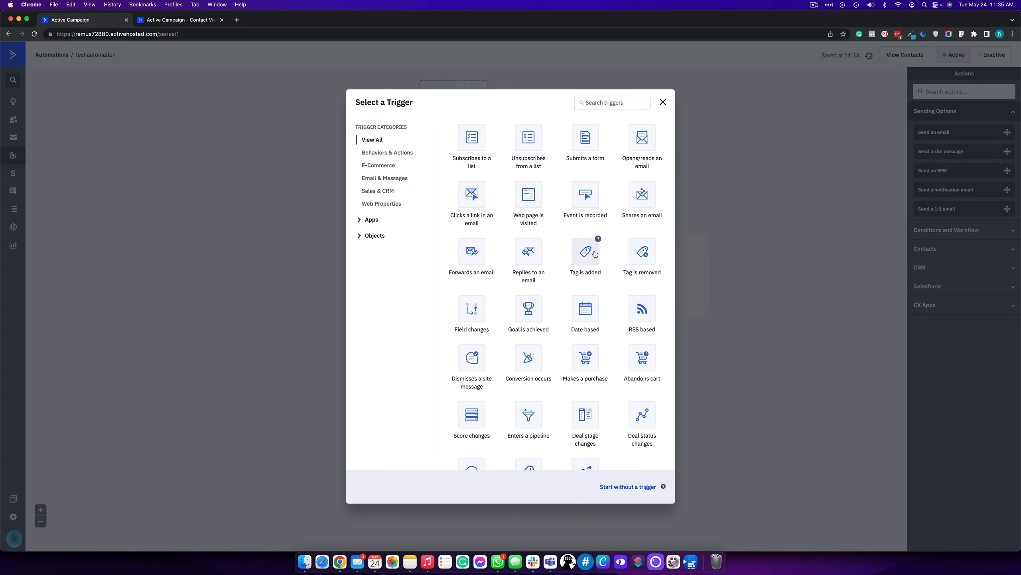
click(189, 21)
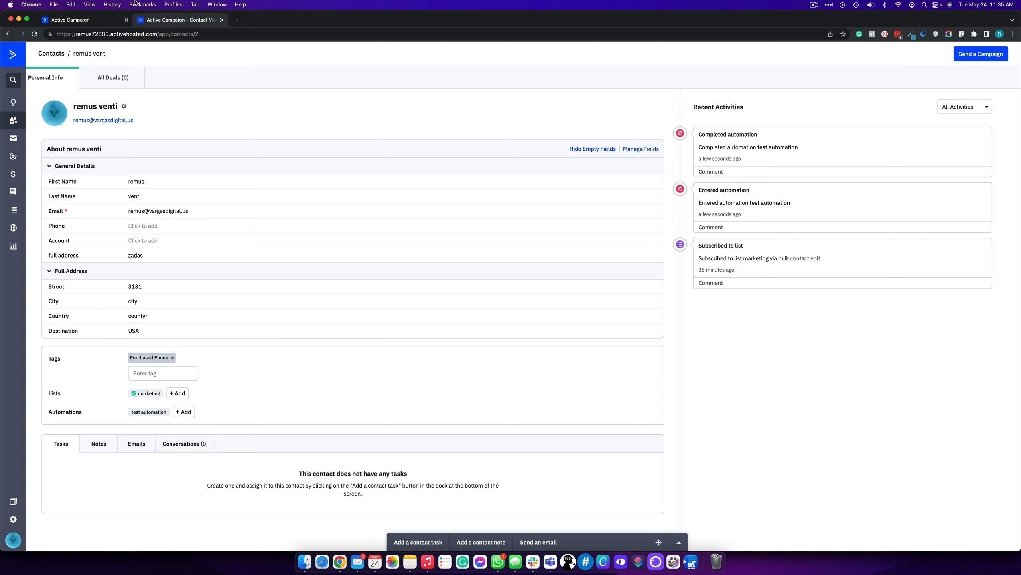
click(85, 23)
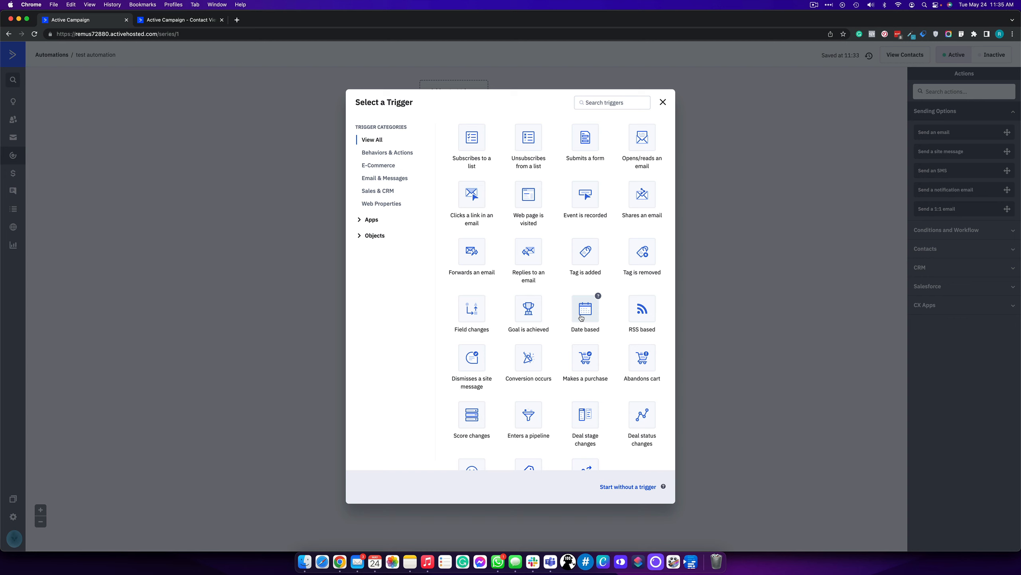
scroll(547, 310, down, 2)
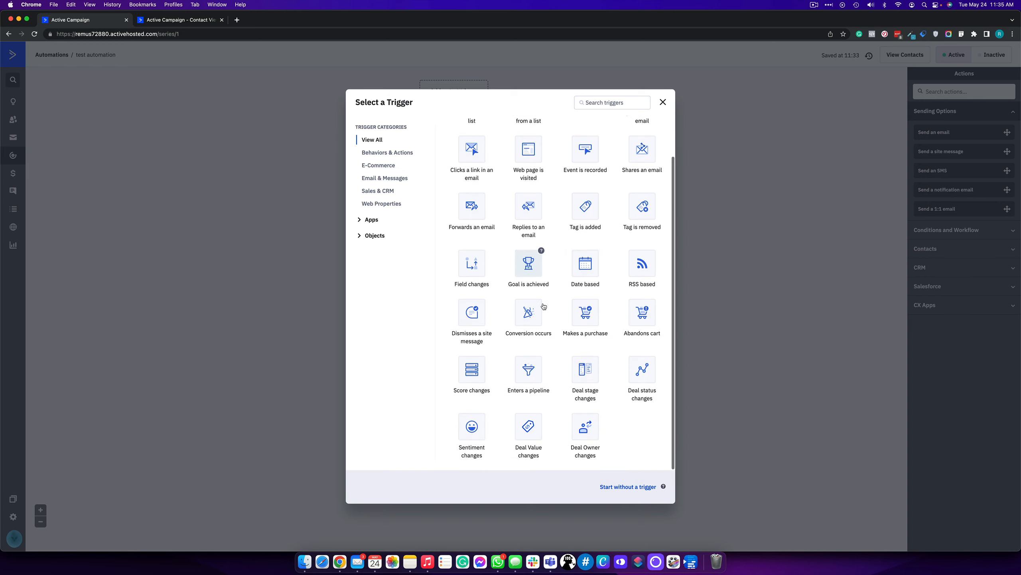
mouse_move(543, 305)
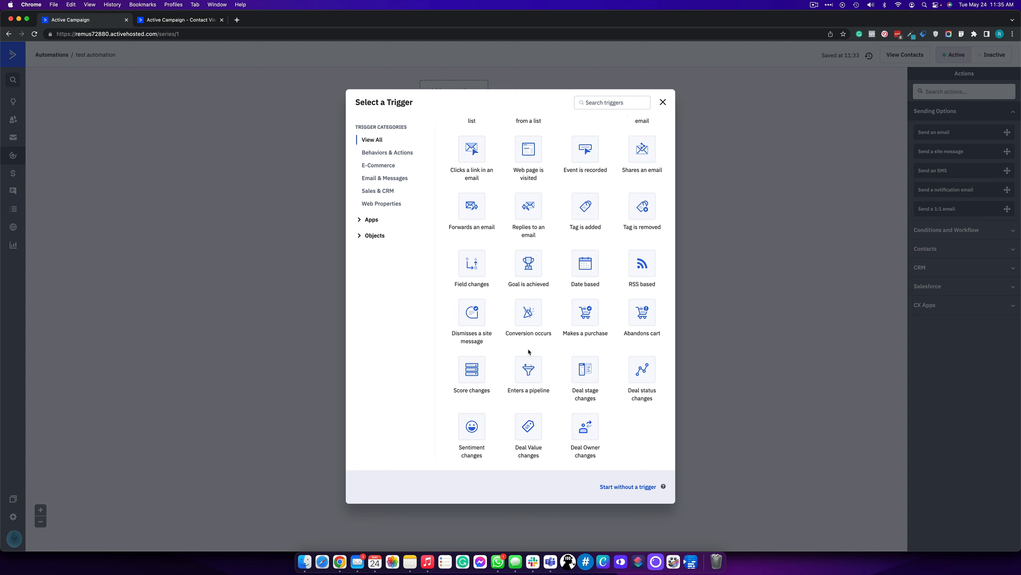
scroll(527, 339, up, 2)
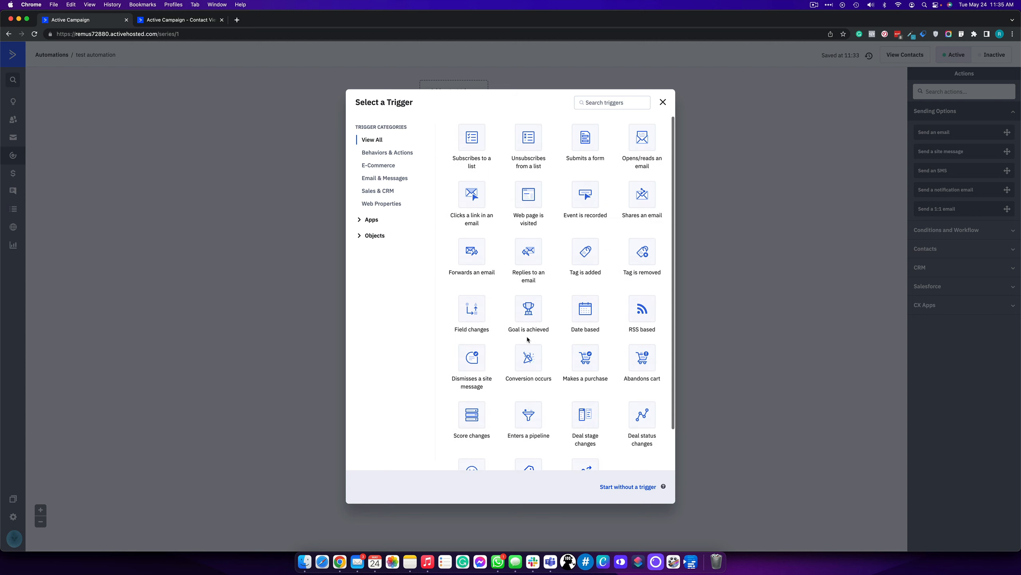
Step: Choose the "Tag is added" trigger with the tag Purchased Ebook and set it to run Multiple Times
click(574, 259)
click(397, 104)
text(Pur)
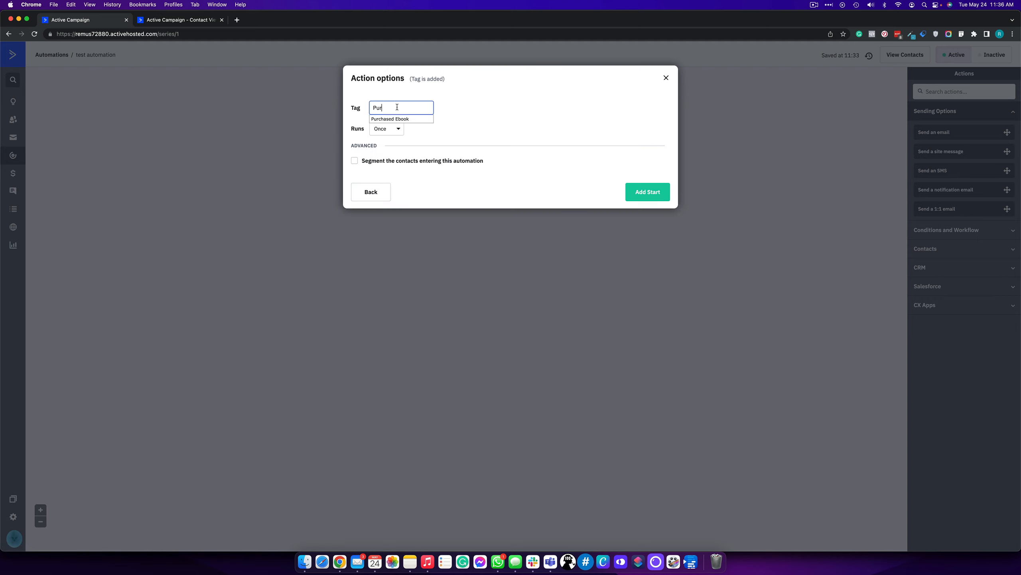
click(391, 119)
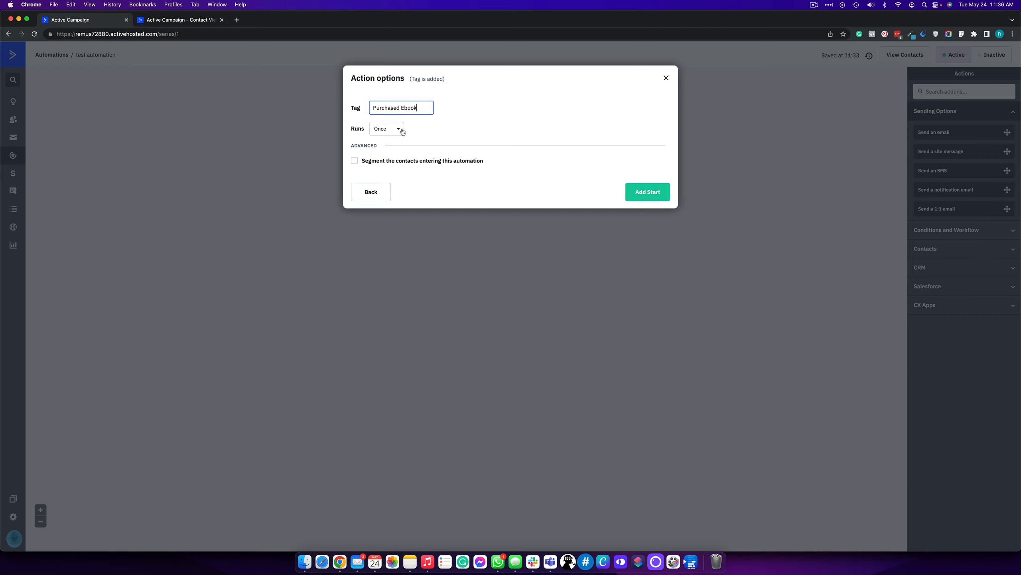
click(399, 129)
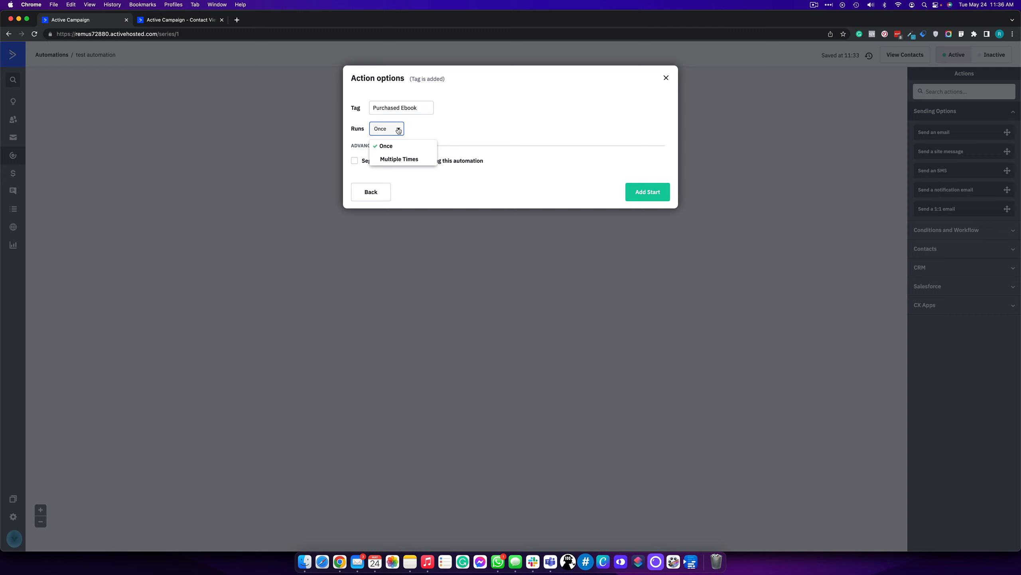
click(414, 159)
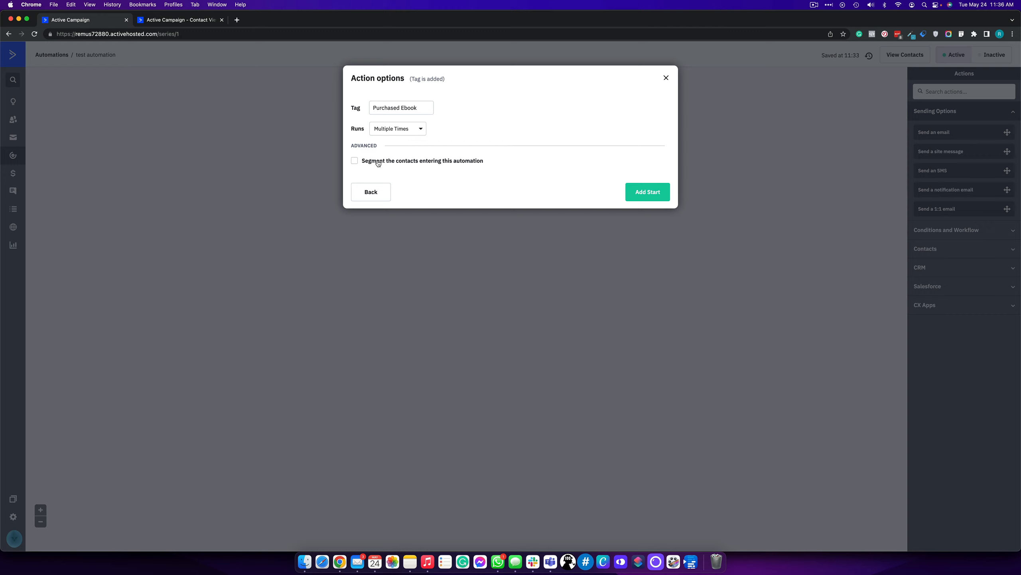
Step: Segment the contacts entering the automation with the geography condition Country Is Canada
click(355, 162)
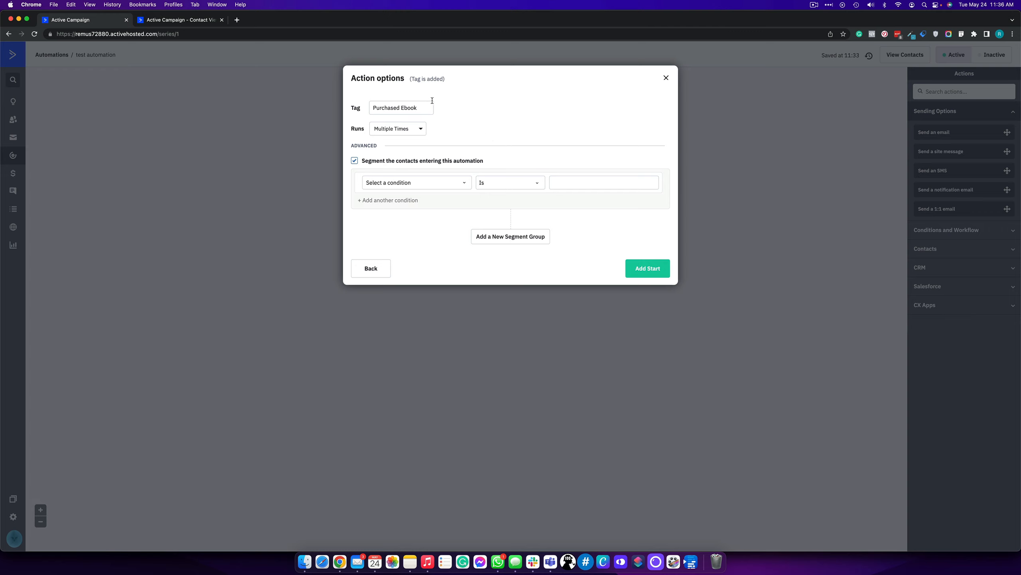
click(396, 178)
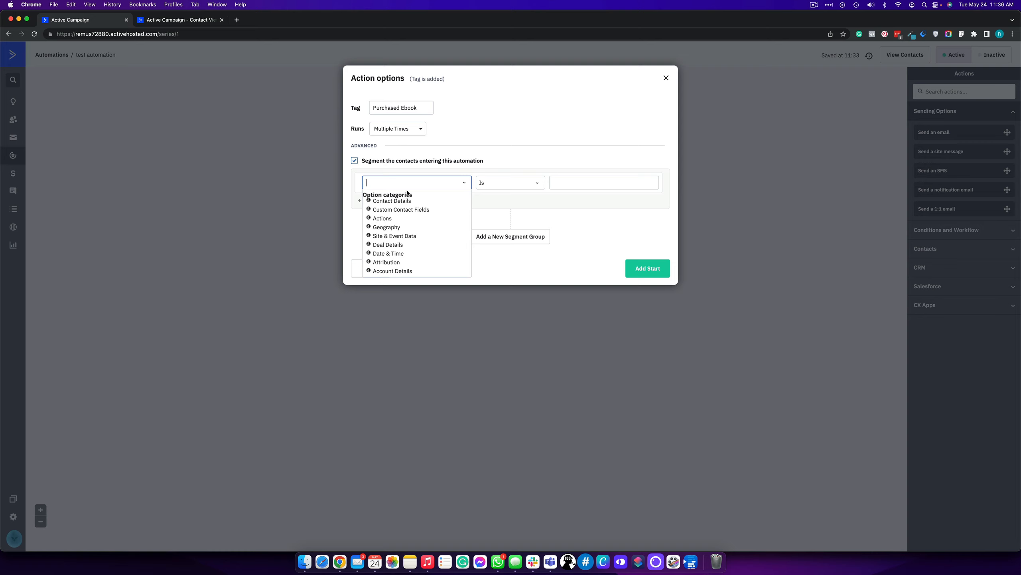
click(387, 227)
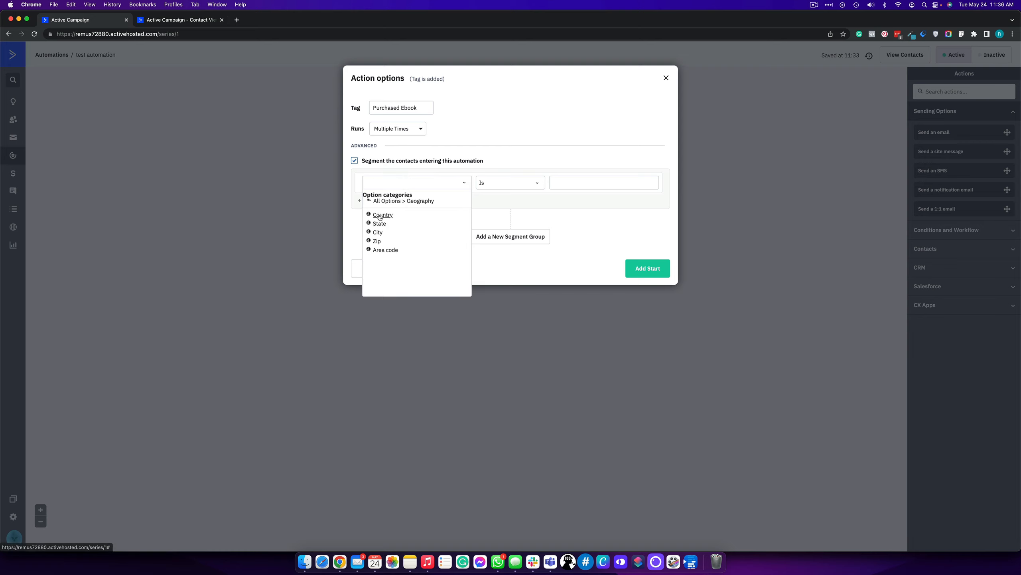
click(380, 215)
click(603, 183)
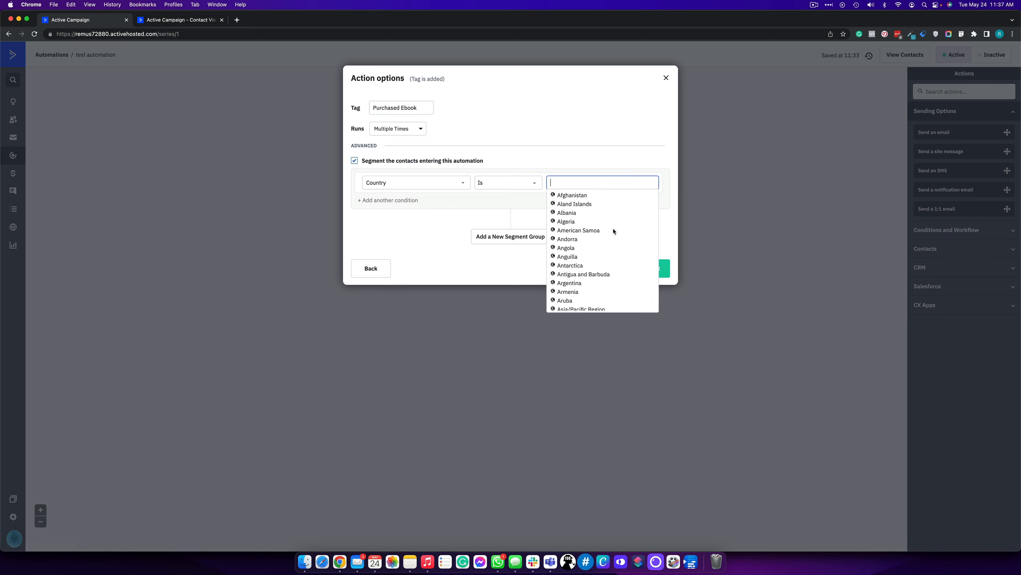
text(u)
text(canad)
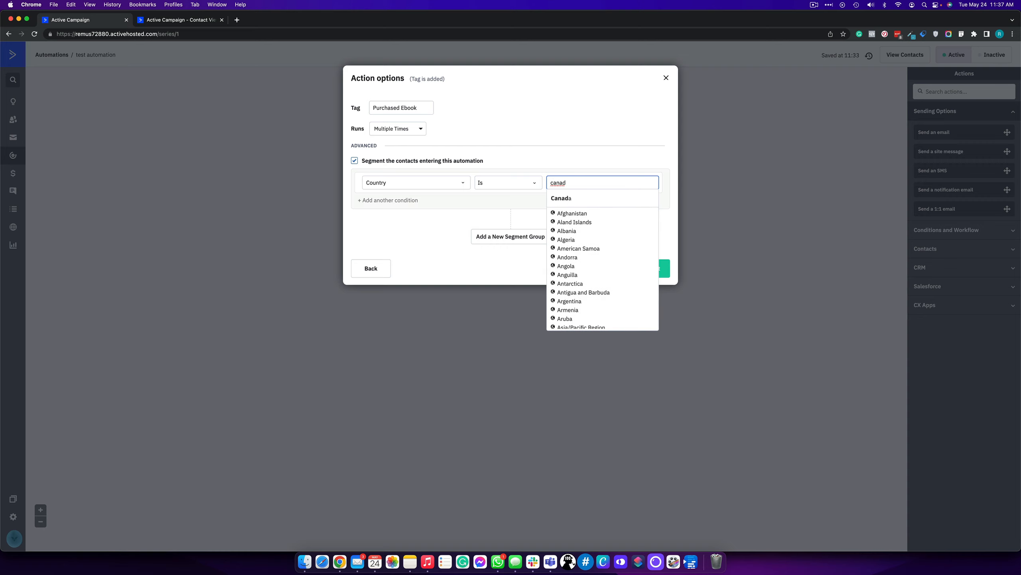
click(574, 202)
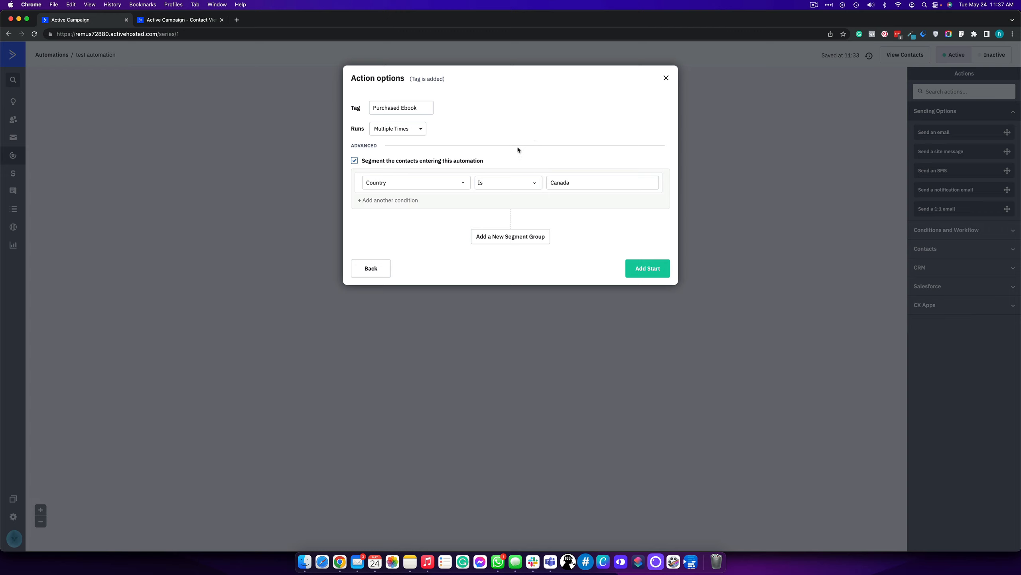
Step: Set the country condition's operator to "Is not", and turn off segmentation of the entering contacts
click(520, 182)
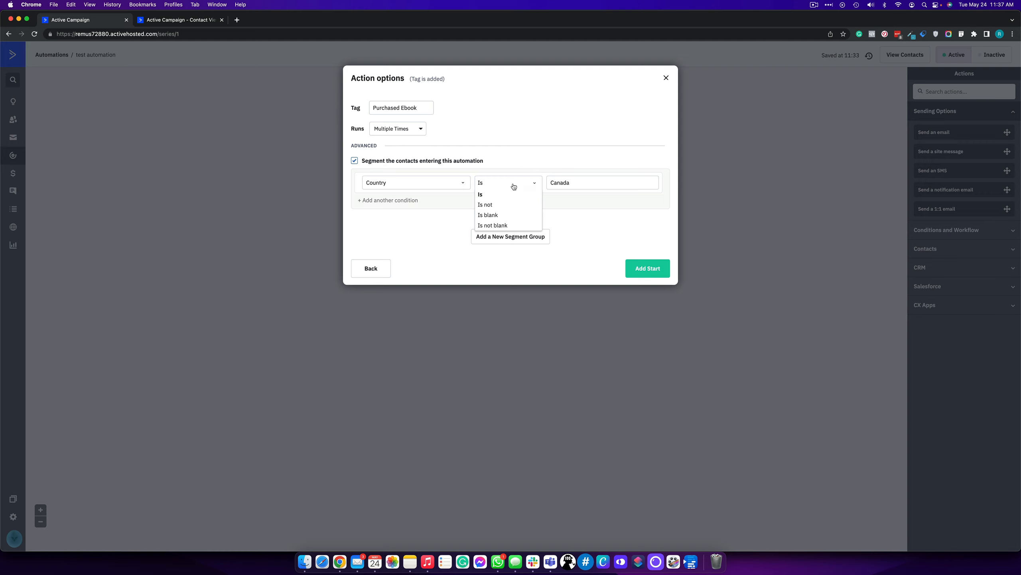
click(500, 204)
click(500, 185)
click(611, 208)
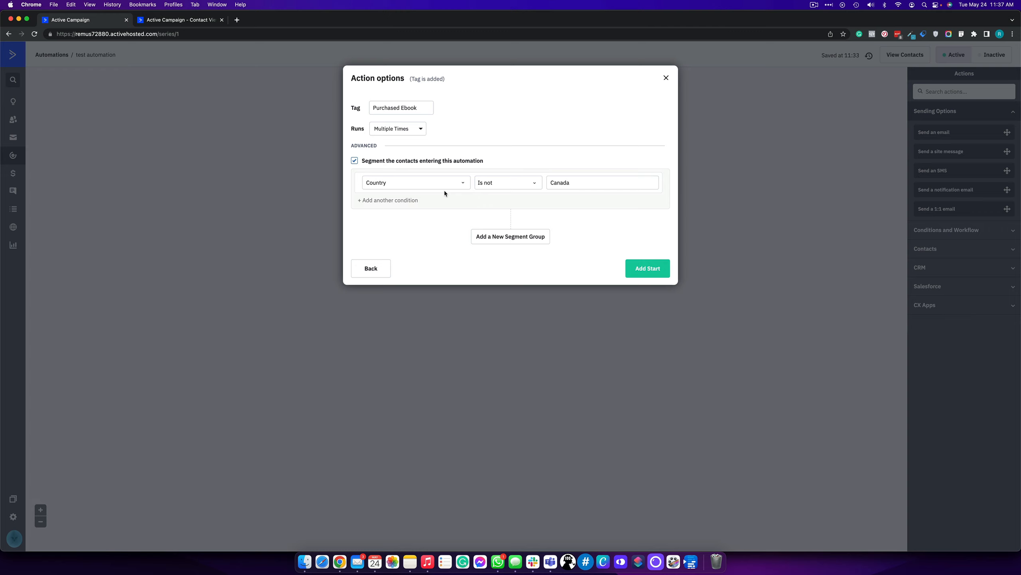
click(417, 162)
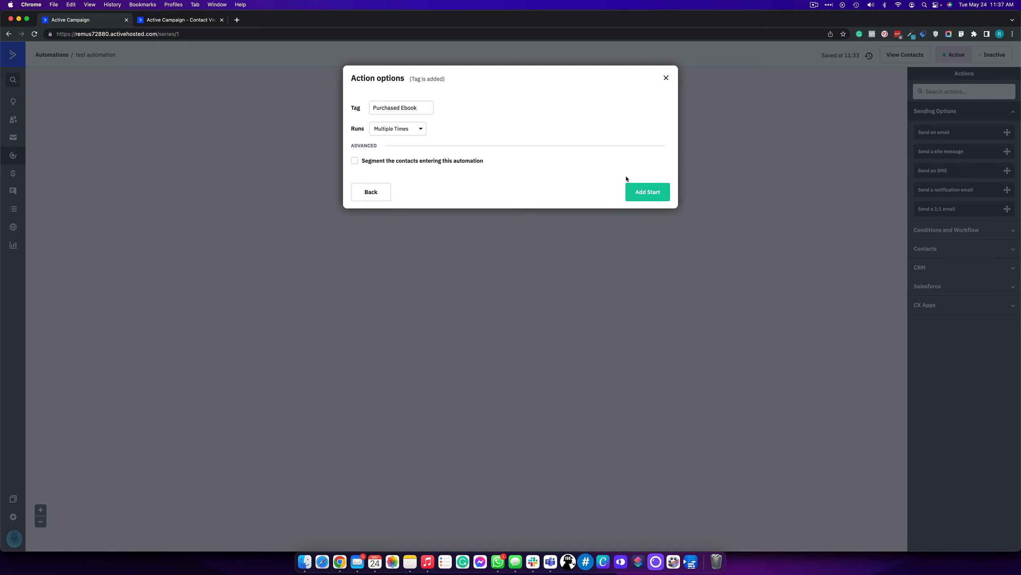
Step: Add the configured Purchased Ebook tag trigger as the automation's start
click(639, 192)
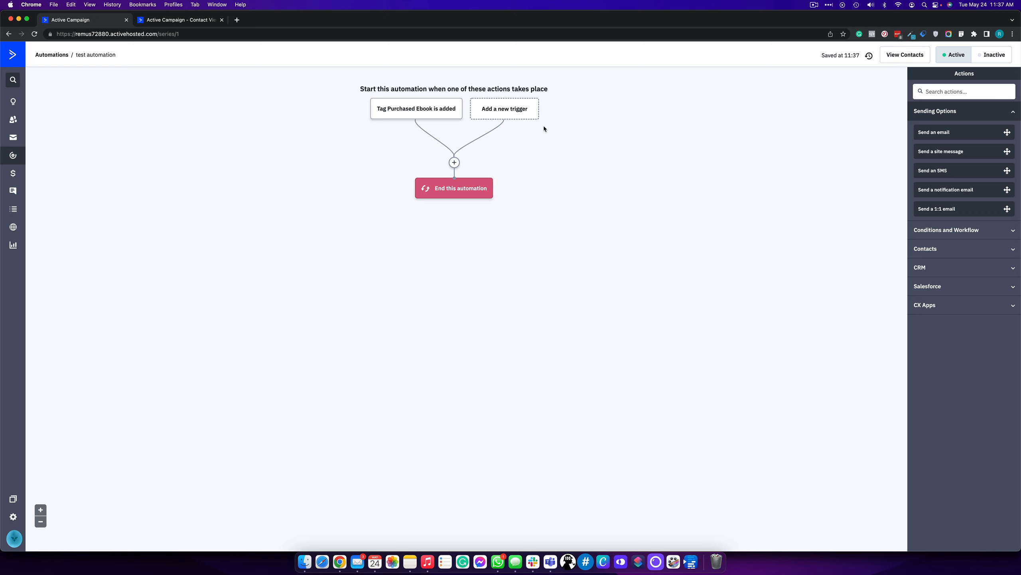
mouse_move(376, 111)
mouse_move(435, 196)
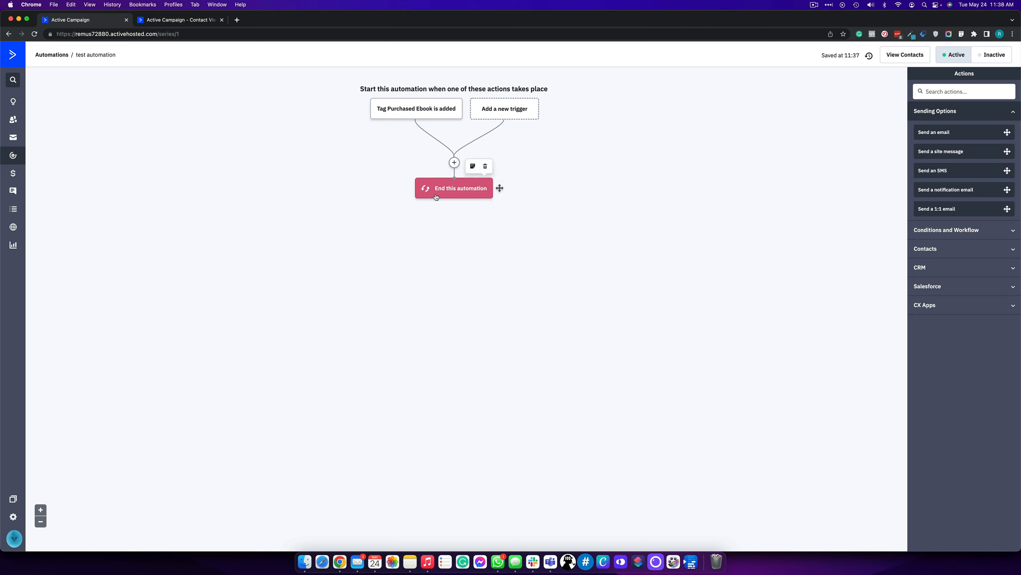